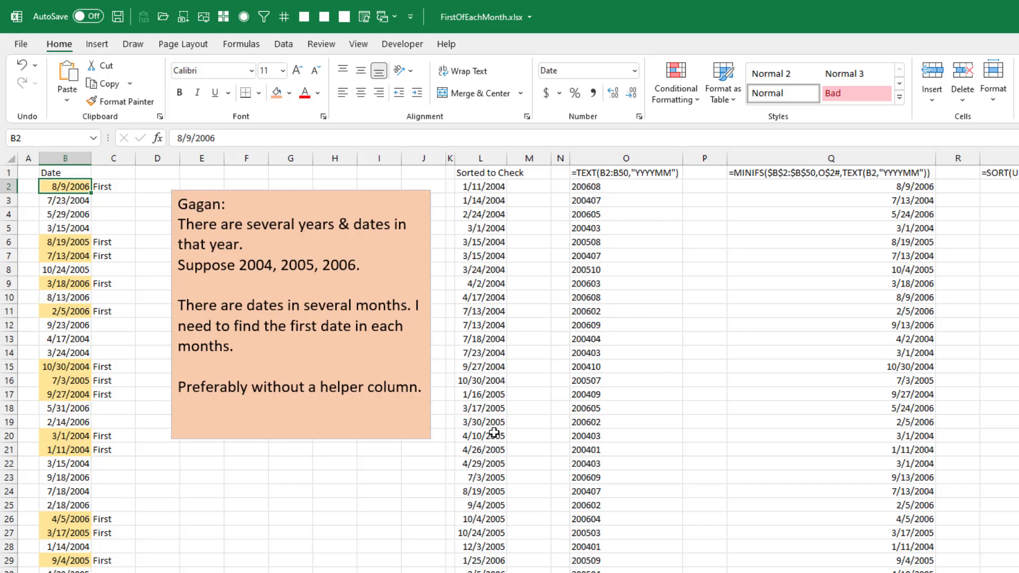
- Drag the pivot-table picture down to around N17, clearing space beside the Date and Sales data
{"action": "left_click", "coordinate": [477, 353]}
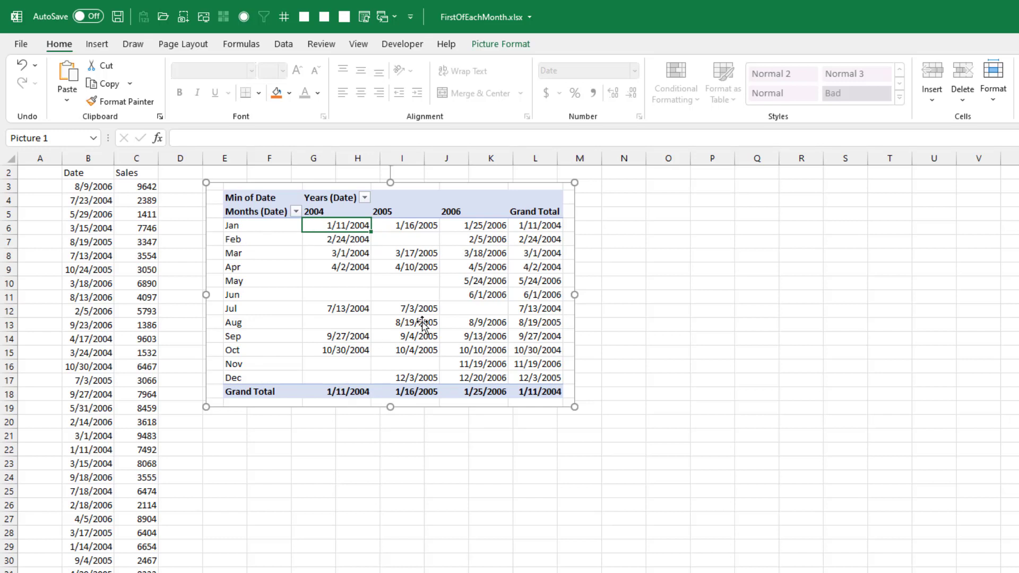
{"action": "left_click_drag", "start_coordinate": [398, 290], "coordinate": [759, 491]}
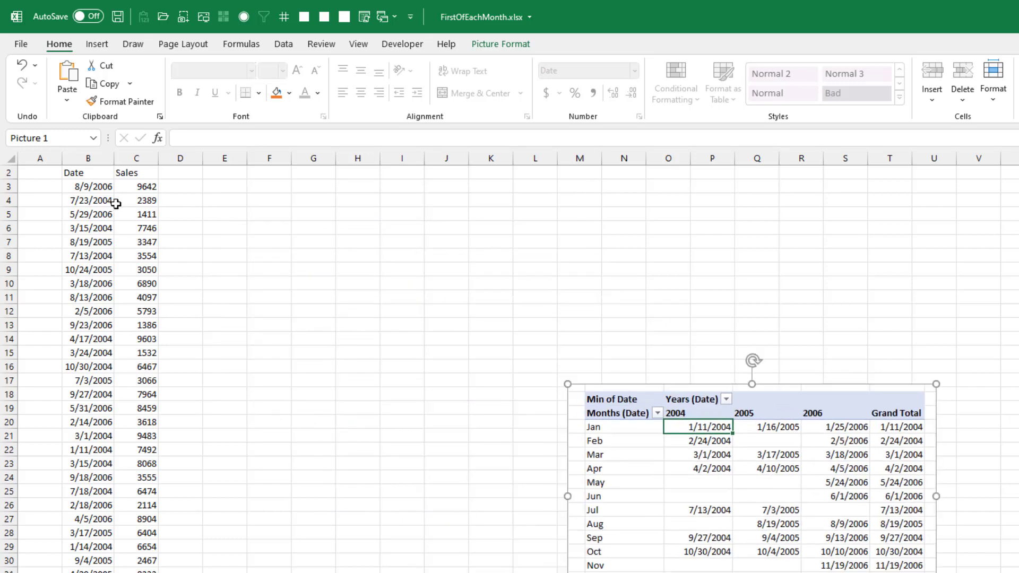
{"action": "left_click", "coordinate": [95, 189]}
{"action": "left_click", "coordinate": [97, 44]}
{"action": "left_click", "coordinate": [479, 11]}
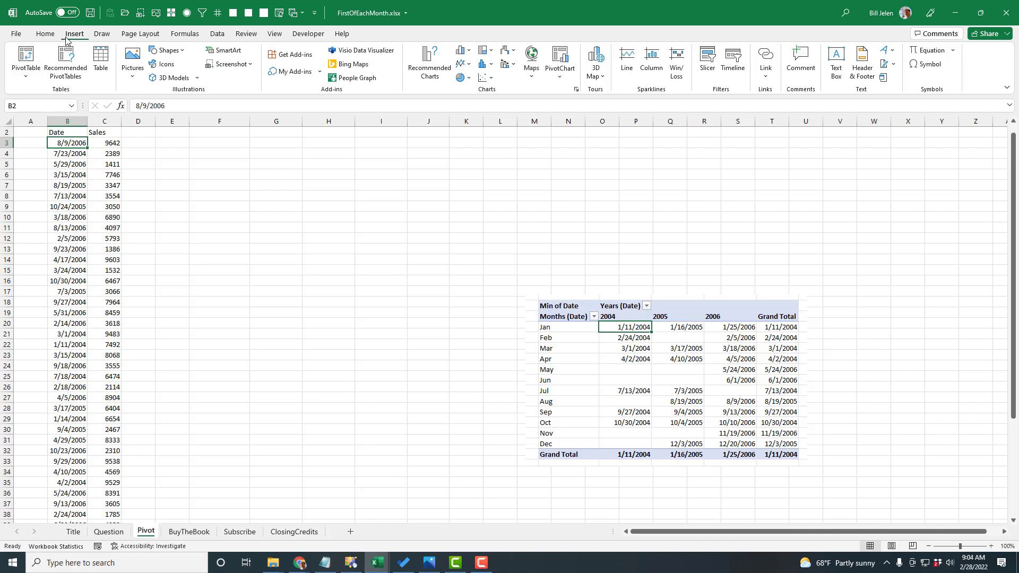
- Insert a pivot table at F4 on the existing sheet with Date in Rows and Values
{"action": "left_click", "coordinate": [28, 59]}
{"action": "left_click", "coordinate": [132, 313]}
{"action": "left_click", "coordinate": [205, 153]}
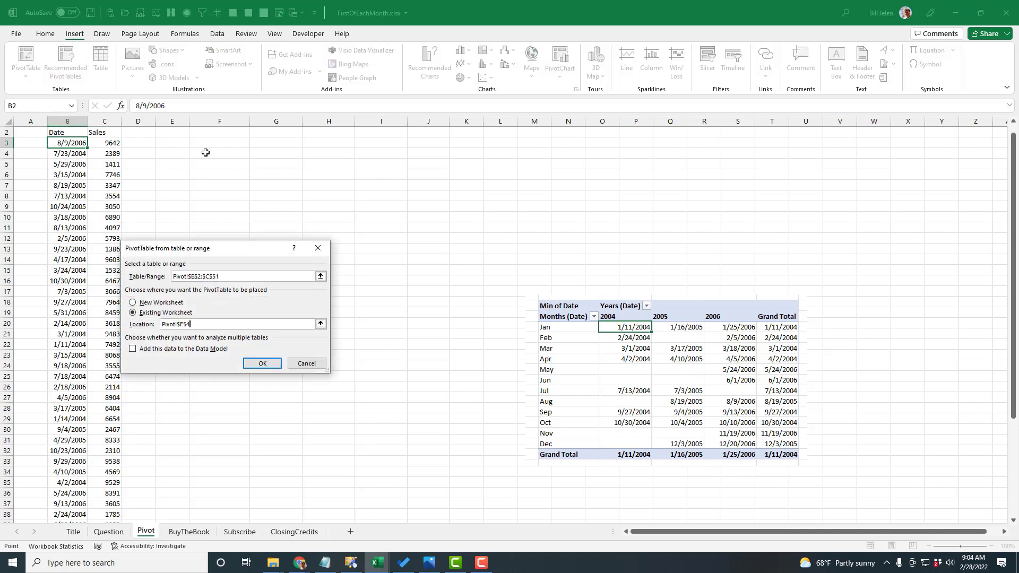
{"action": "left_click", "coordinate": [262, 363]}
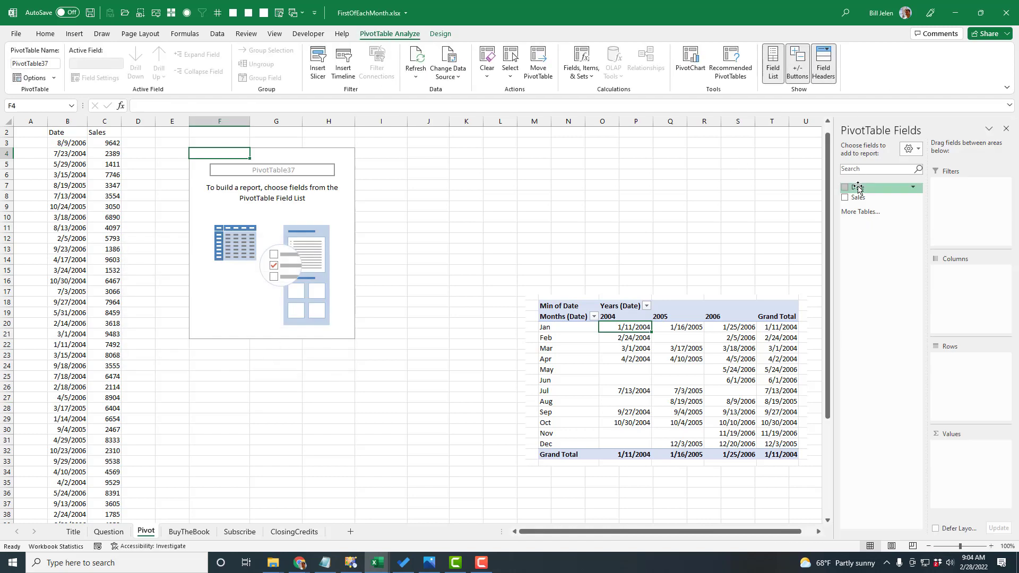
{"action": "left_click_drag", "start_coordinate": [857, 187], "coordinate": [955, 361]}
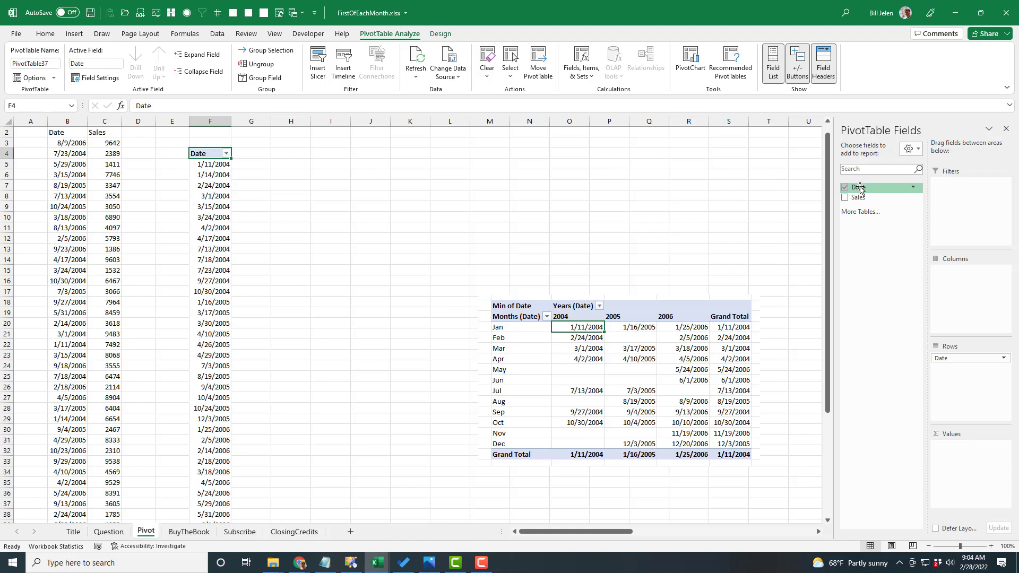
{"action": "mouse_move", "coordinate": [857, 187]}
{"action": "left_mouse_down"}
{"action": "mouse_move", "coordinate": [929, 258]}
{"action": "mouse_move", "coordinate": [968, 456]}
{"action": "left_mouse_up"}
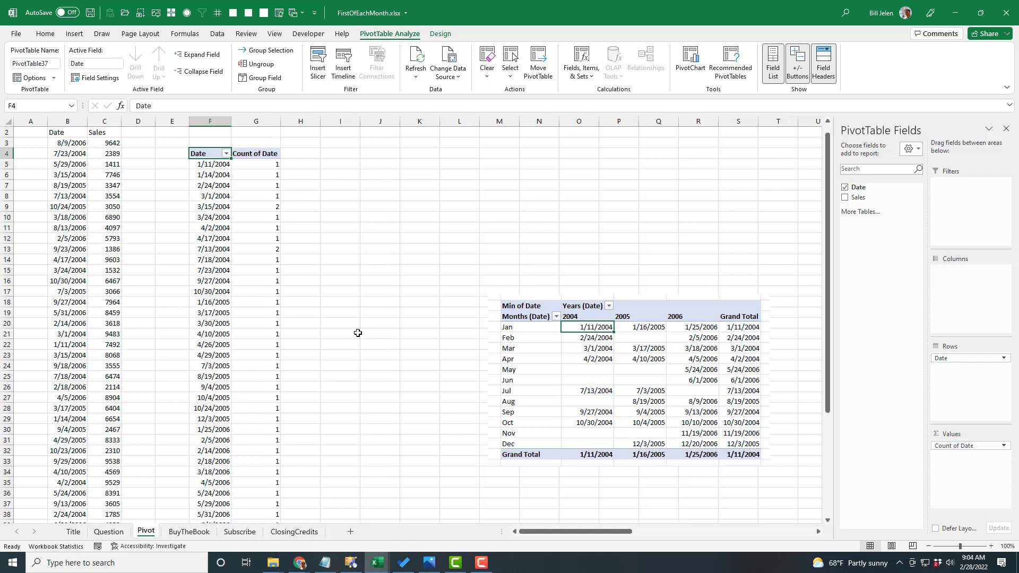
- Summarize the Date values by Min and give them a Date number format
{"action": "double_click", "coordinate": [265, 156]}
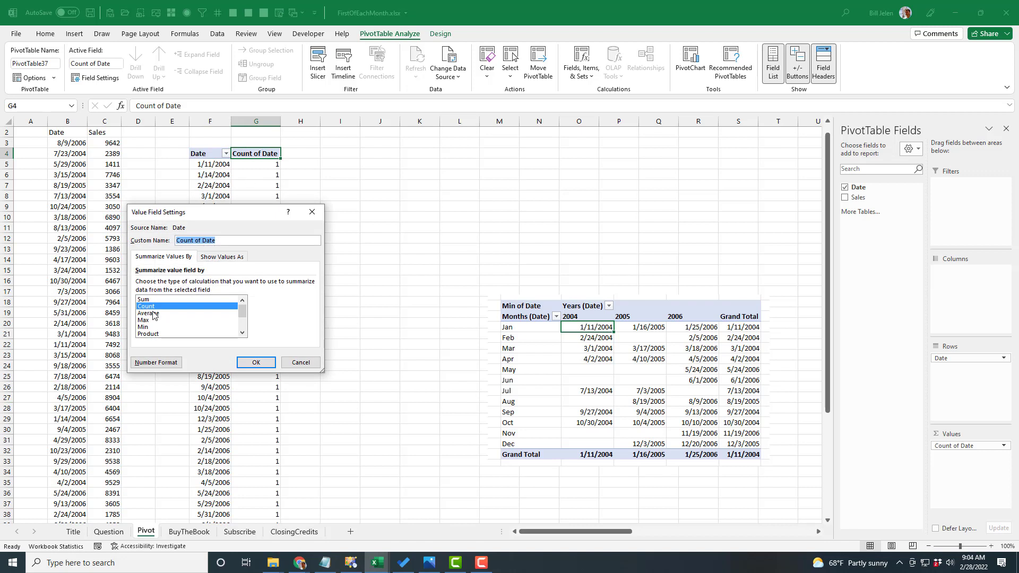
{"action": "left_click", "coordinate": [144, 328]}
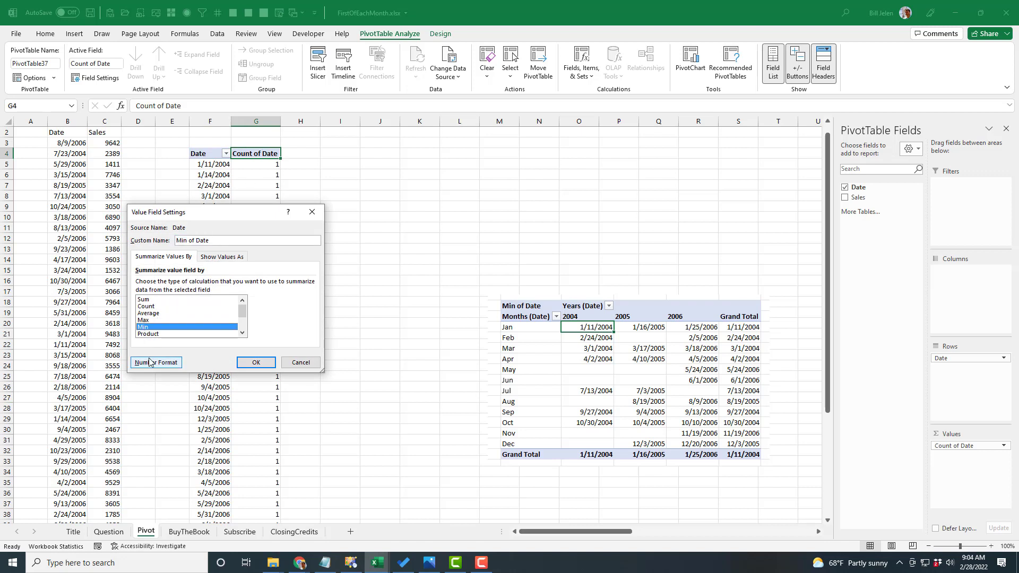
{"action": "left_click", "coordinate": [152, 362]}
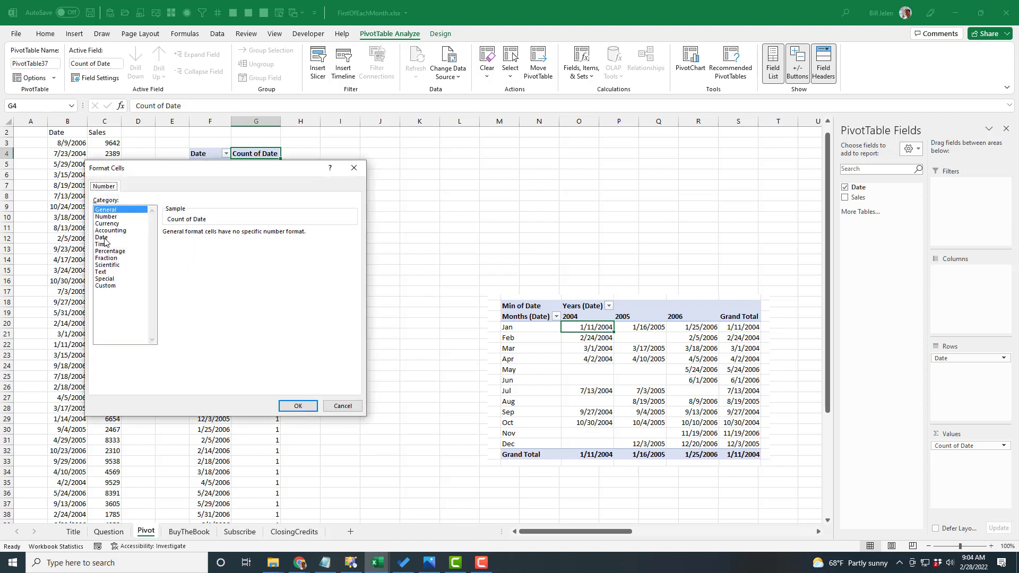
{"action": "left_click", "coordinate": [105, 237]}
{"action": "left_click", "coordinate": [298, 406]}
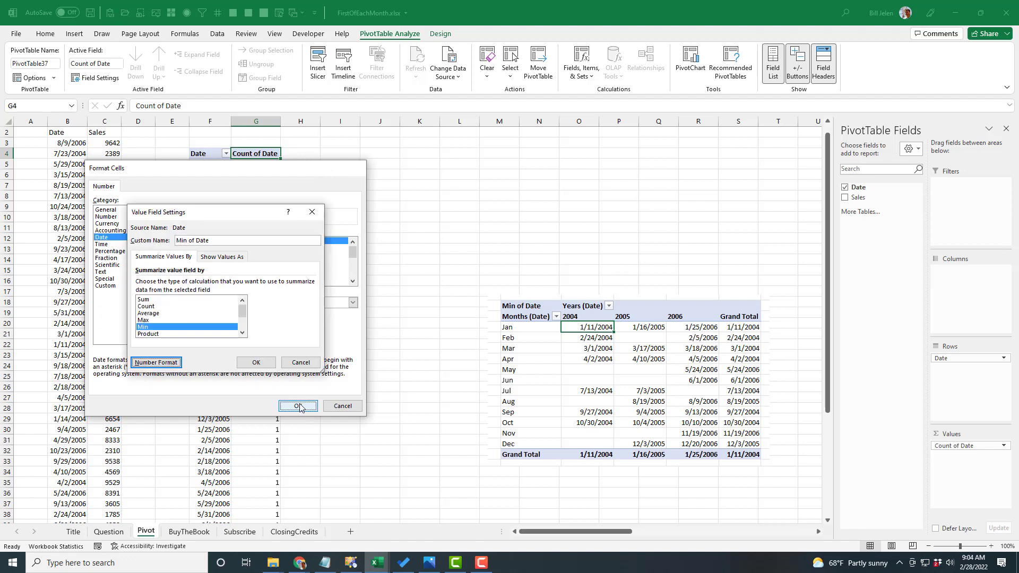
{"action": "left_click", "coordinate": [256, 362]}
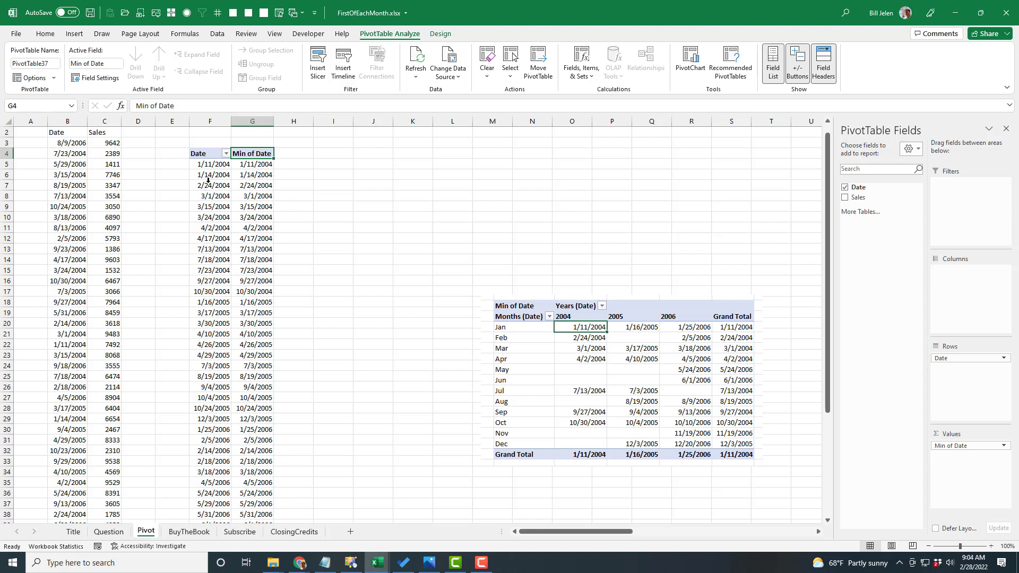
{"action": "left_click", "coordinate": [209, 164]}
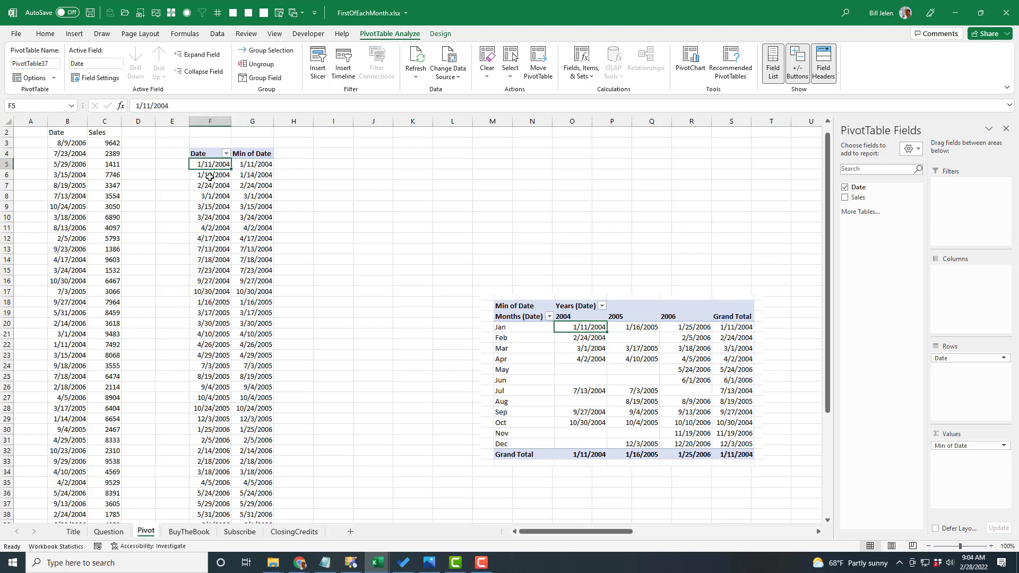
- Group the pivot dates by Months and Years, then autofit the column width
{"action": "left_click", "coordinate": [255, 78]}
{"action": "left_click", "coordinate": [183, 322]}
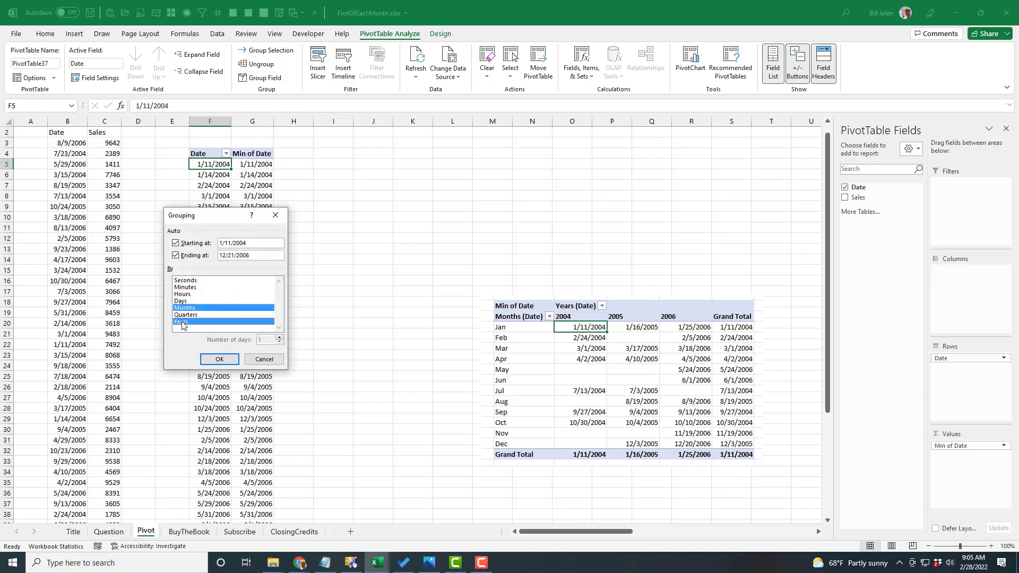
{"action": "left_click", "coordinate": [219, 360]}
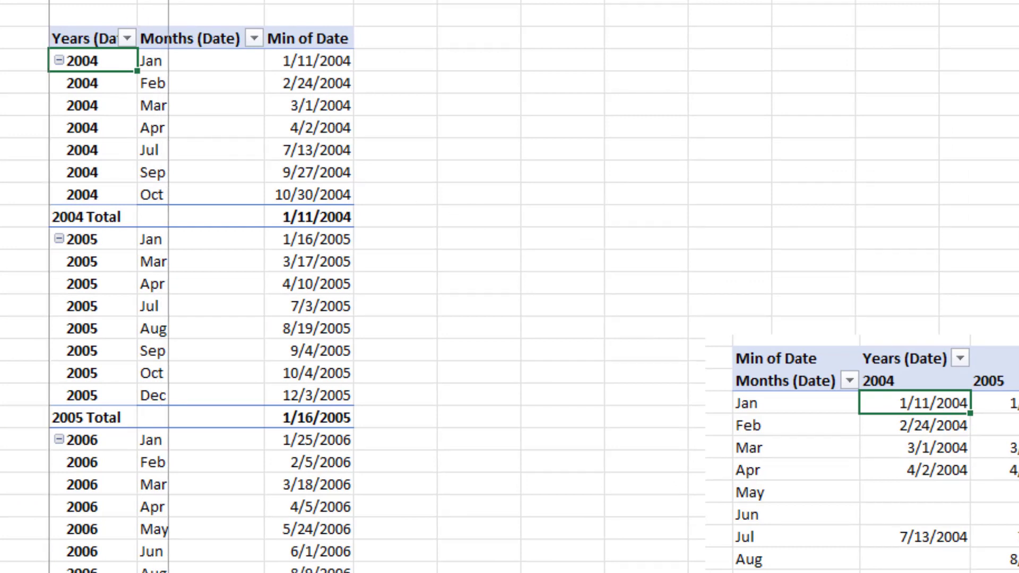
{"action": "key", "text": "alt+h"}
{"action": "key", "text": "o"}
{"action": "key", "text": "i"}
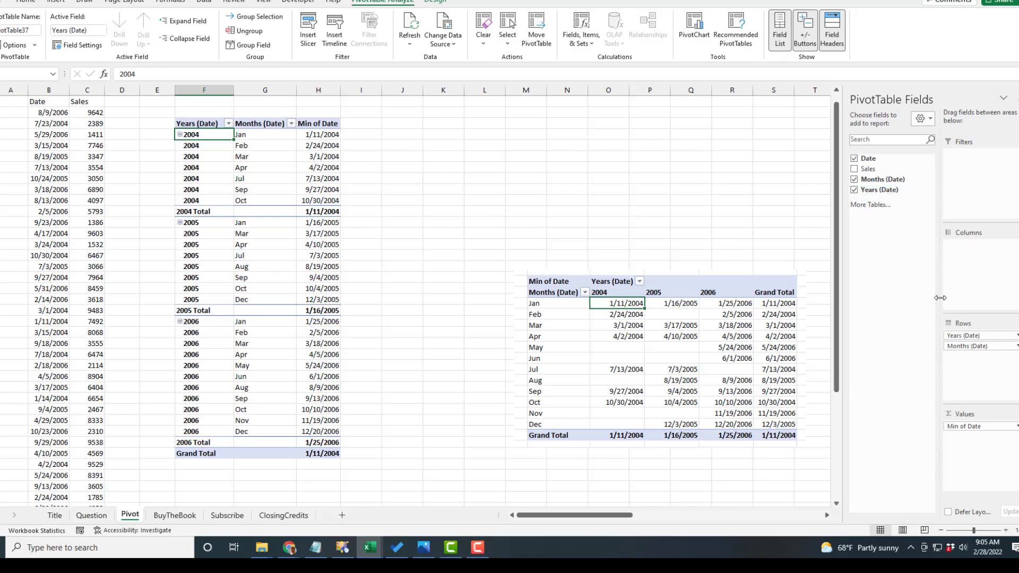
- Move Years to the pivot columns and enable 'For empty cells show' in PivotTable Options
{"action": "left_click_drag", "start_coordinate": [969, 335], "coordinate": [986, 260]}
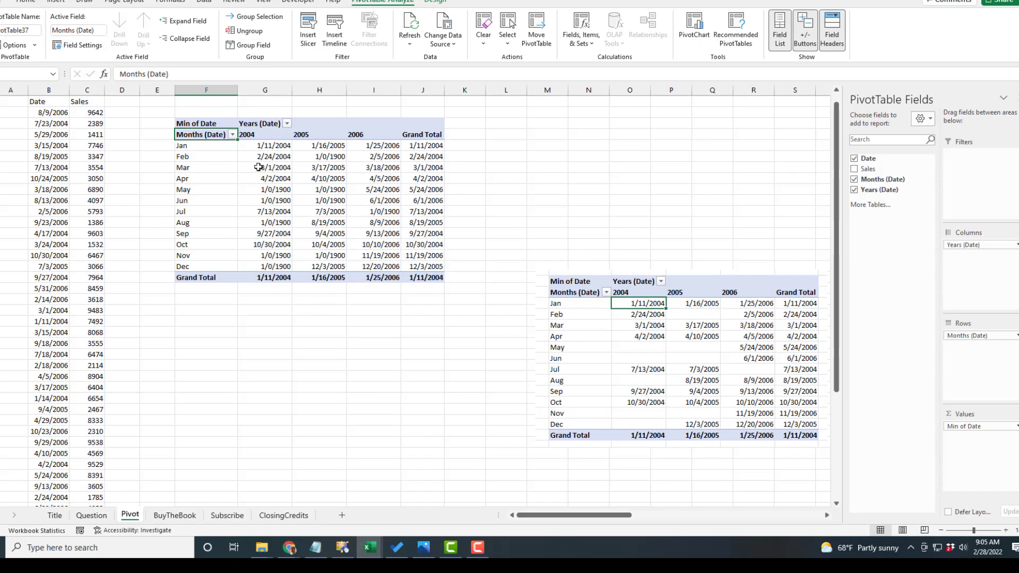
{"action": "left_click", "coordinate": [7, 45]}
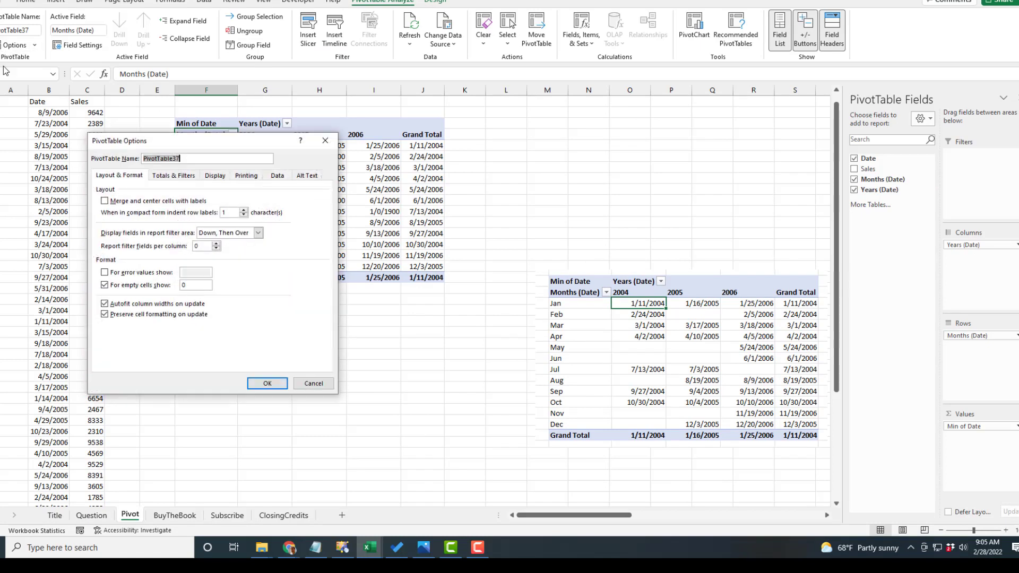
{"action": "left_click", "coordinate": [105, 286]}
{"action": "left_click", "coordinate": [273, 383]}
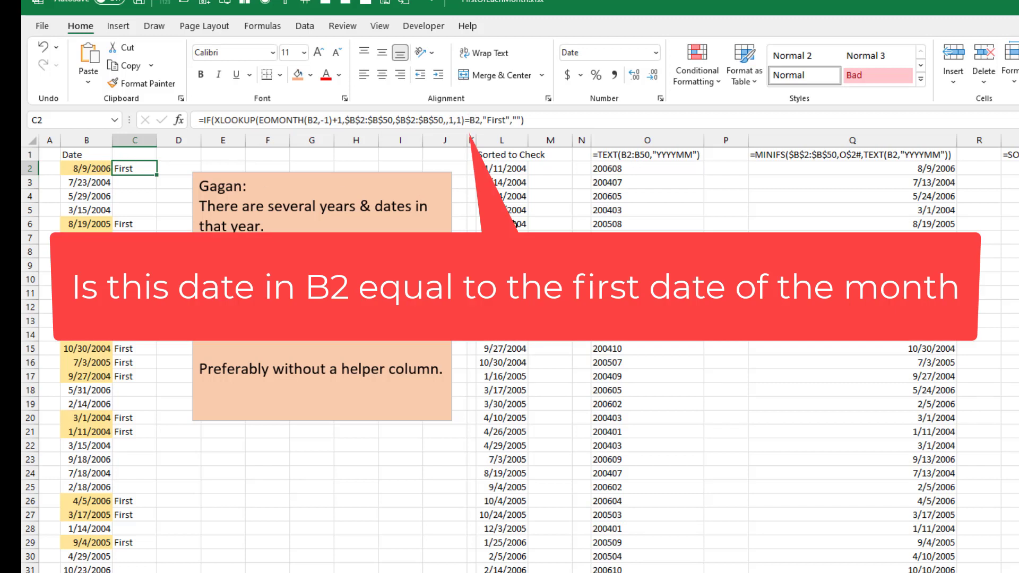
{"action": "scroll", "coordinate": [530, 558], "scroll_direction": "down", "scroll_amount": 2}
{"action": "scroll", "coordinate": [529, 557], "scroll_direction": "down", "scroll_amount": 3}
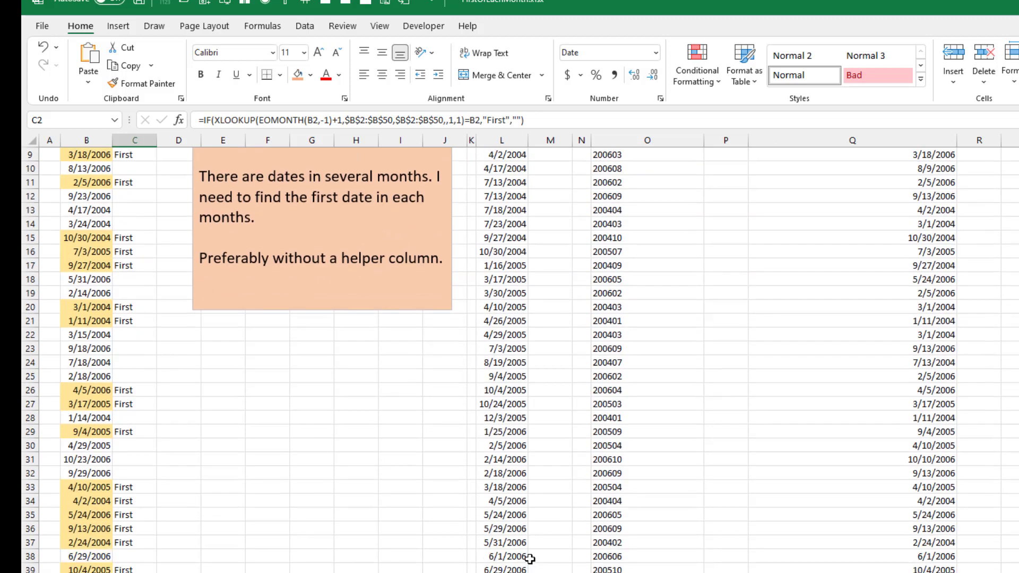
{"action": "scroll", "coordinate": [530, 557], "scroll_direction": "down", "scroll_amount": 3}
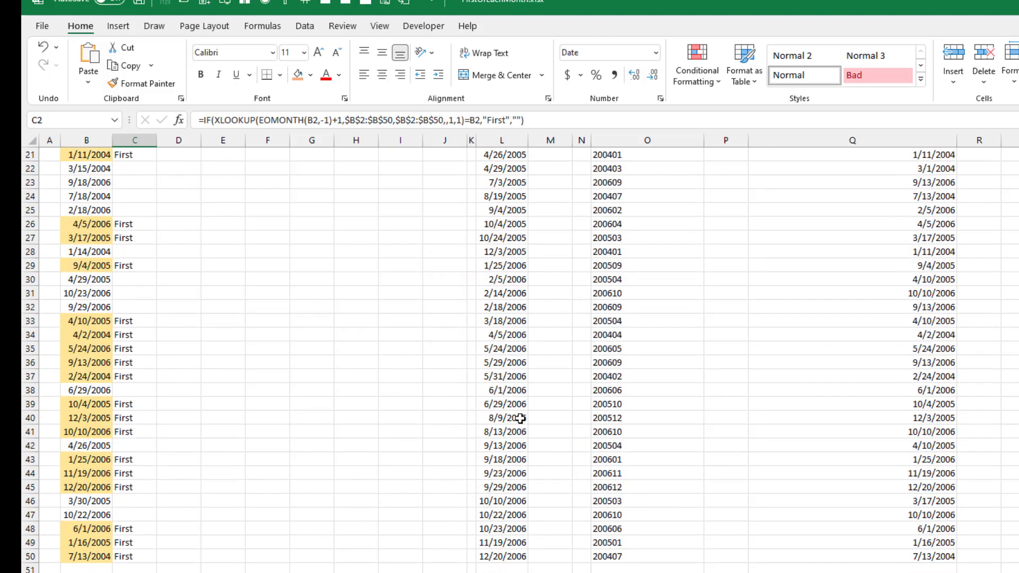
{"action": "scroll", "coordinate": [520, 418], "scroll_direction": "up", "scroll_amount": 2}
{"action": "scroll", "coordinate": [517, 424], "scroll_direction": "up", "scroll_amount": 4}
{"action": "scroll", "coordinate": [513, 434], "scroll_direction": "up", "scroll_amount": 1}
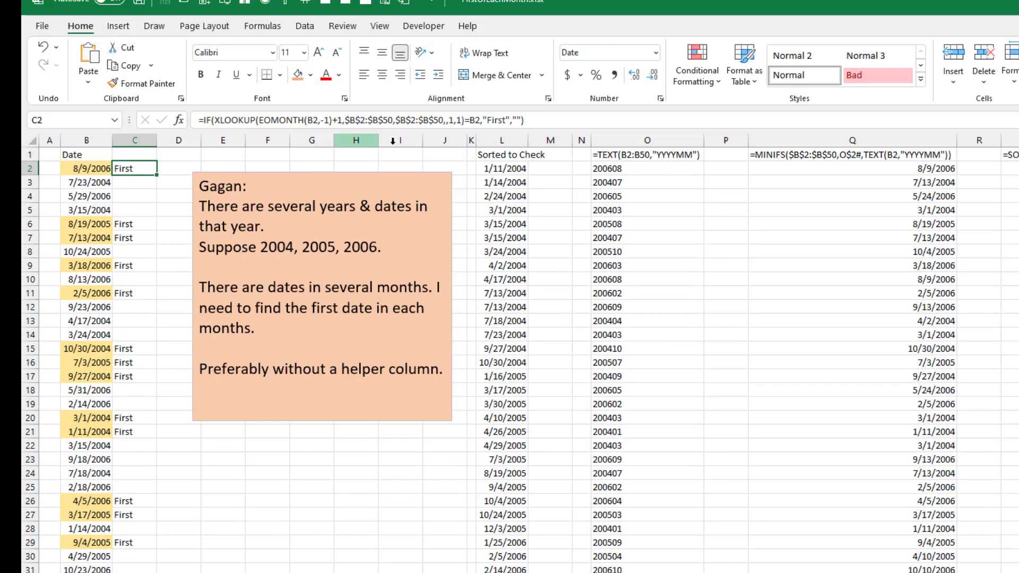
{"action": "left_click", "coordinate": [86, 166]}
{"action": "key", "text": "alt+h"}
{"action": "key", "text": "l"}
{"action": "key", "text": "r"}
{"action": "left_click", "coordinate": [120, 368]}
{"action": "left_click", "coordinate": [156, 332]}
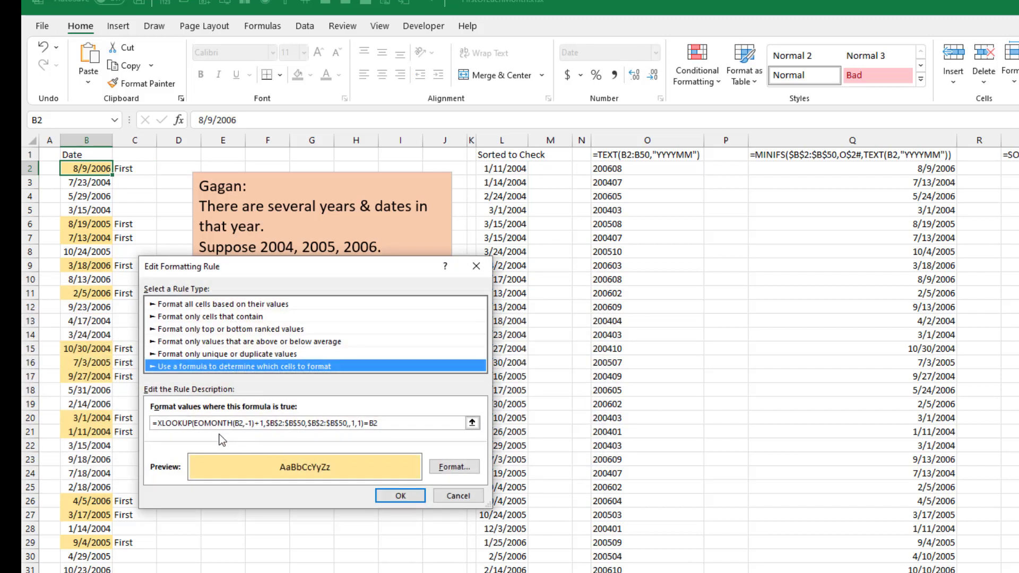
{"action": "left_click", "coordinate": [279, 424]}
{"action": "left_click", "coordinate": [457, 497]}
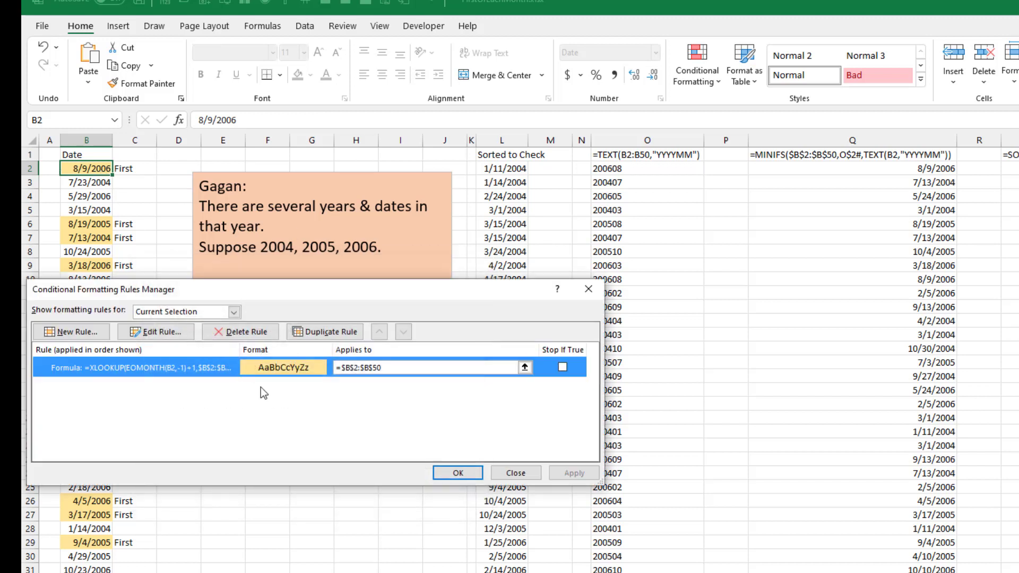
{"action": "left_click", "coordinate": [515, 473]}
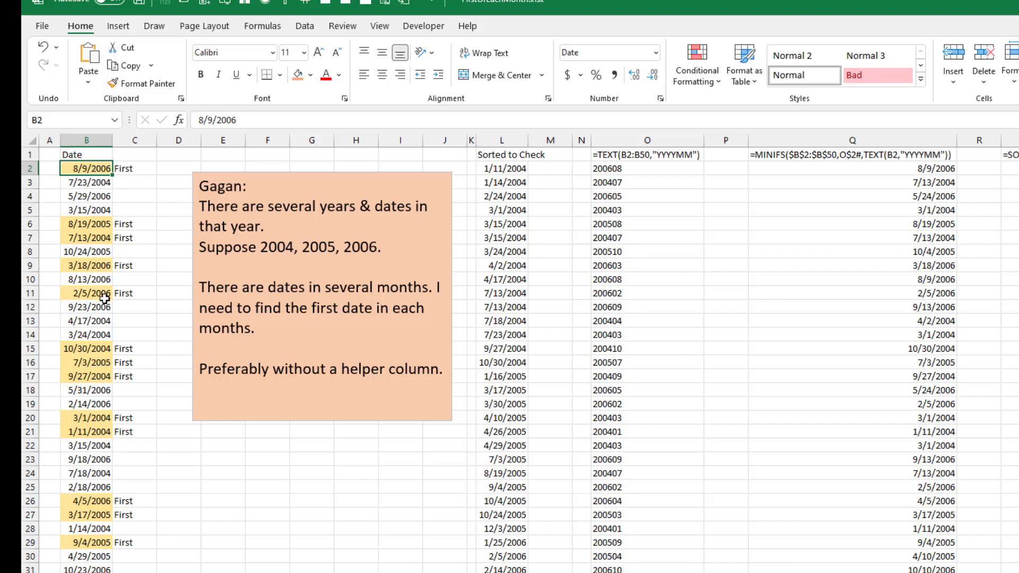
{"action": "left_click", "coordinate": [922, 169]}
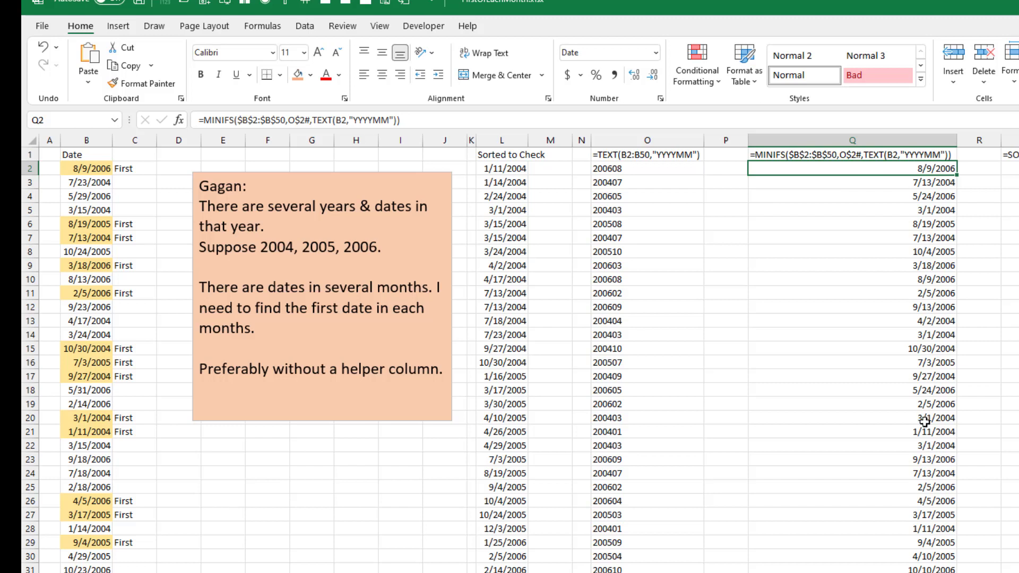
{"action": "scroll", "coordinate": [920, 472], "scroll_direction": "down", "scroll_amount": 1}
{"action": "scroll", "coordinate": [920, 472], "scroll_direction": "down", "scroll_amount": 3}
{"action": "scroll", "coordinate": [918, 467], "scroll_direction": "up", "scroll_amount": 3}
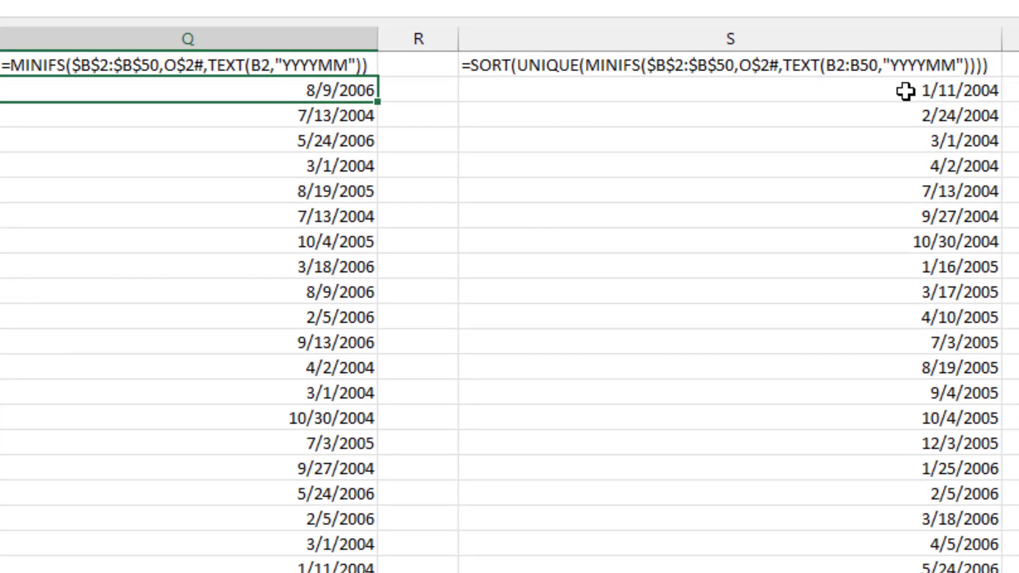
{"action": "left_click", "coordinate": [1009, 170]}
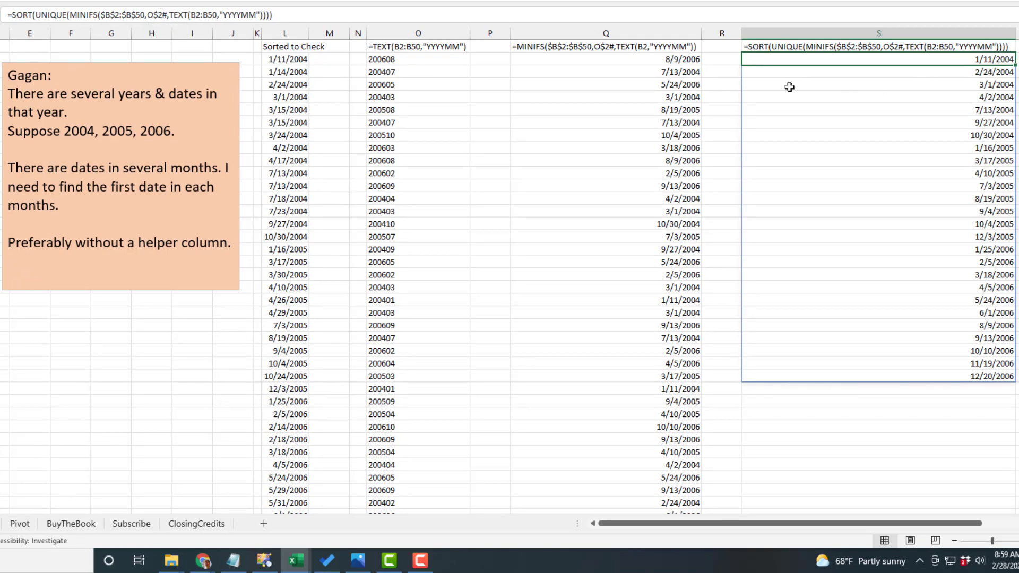
- Copy the TEXT formula text from cell O2
{"action": "left_click", "coordinate": [402, 58]}
{"action": "double_click", "coordinate": [403, 59]}
{"action": "key", "text": "End"}
{"action": "key", "text": "shift+Home"}
{"action": "key", "text": "shift+Right"}
{"action": "key", "text": "ctrl+c"}
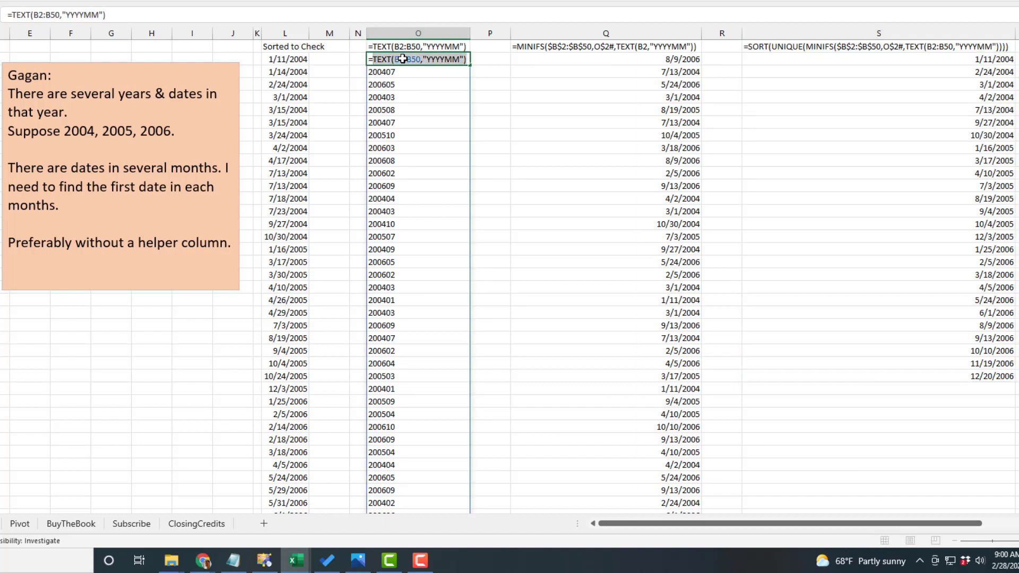
{"action": "key", "text": "Escape"}
{"action": "key", "text": "Right"}
{"action": "key", "text": "Right"}
{"action": "key", "text": "Right"}
{"action": "key", "text": "Right"}
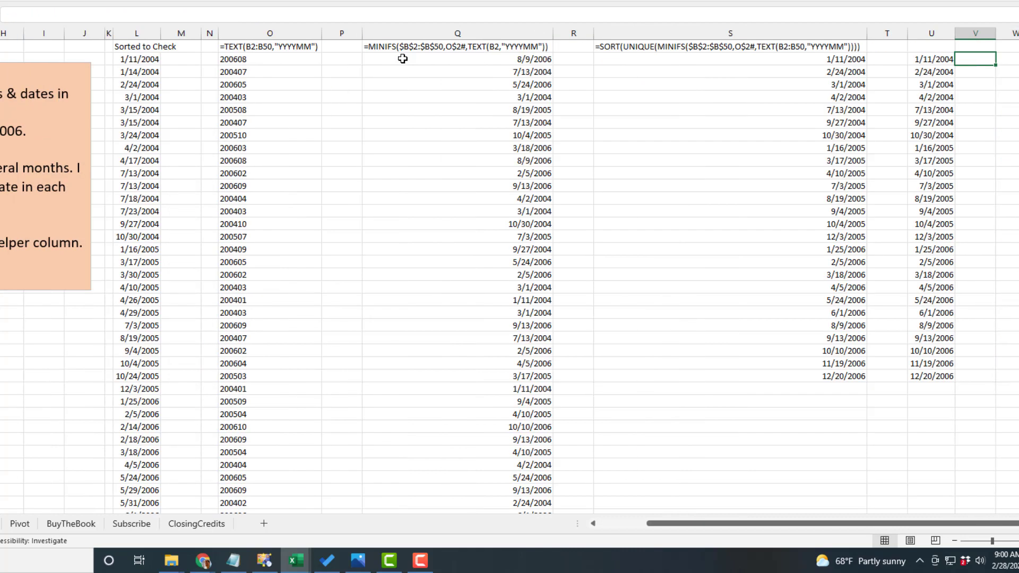
{"action": "key", "text": "Left"}
- Try pasting it over O$2# in S2's SORT(UNIQUE) formula, then abandon the failed edit
{"action": "key", "text": "Left"}
{"action": "key", "text": "Left"}
{"action": "key", "text": "F2"}
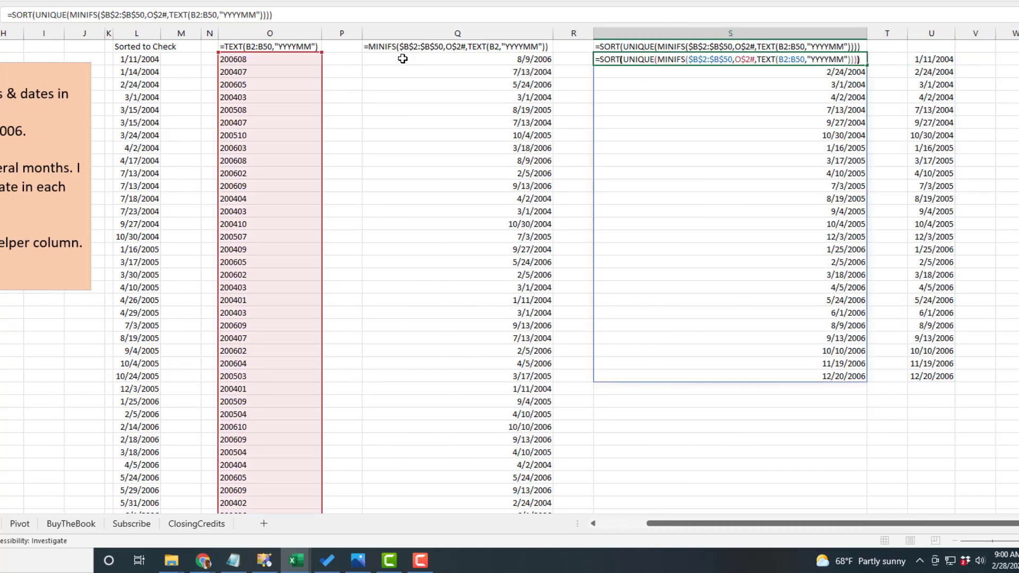
{"action": "key", "text": "Left"}
{"action": "key", "text": "Left"}
{"action": "key", "text": "Left"}
{"action": "key", "text": "Left"}
{"action": "key", "text": "Left"}
{"action": "key", "text": "Left"}
{"action": "key", "text": "Left"}
{"action": "key", "text": "Left"}
{"action": "key", "text": "Left"}
{"action": "key", "text": "Left"}
{"action": "key", "text": "shift+Right"}
{"action": "key", "text": "shift+Right"}
{"action": "key", "text": "shift+Right"}
{"action": "key", "text": "shift+Right"}
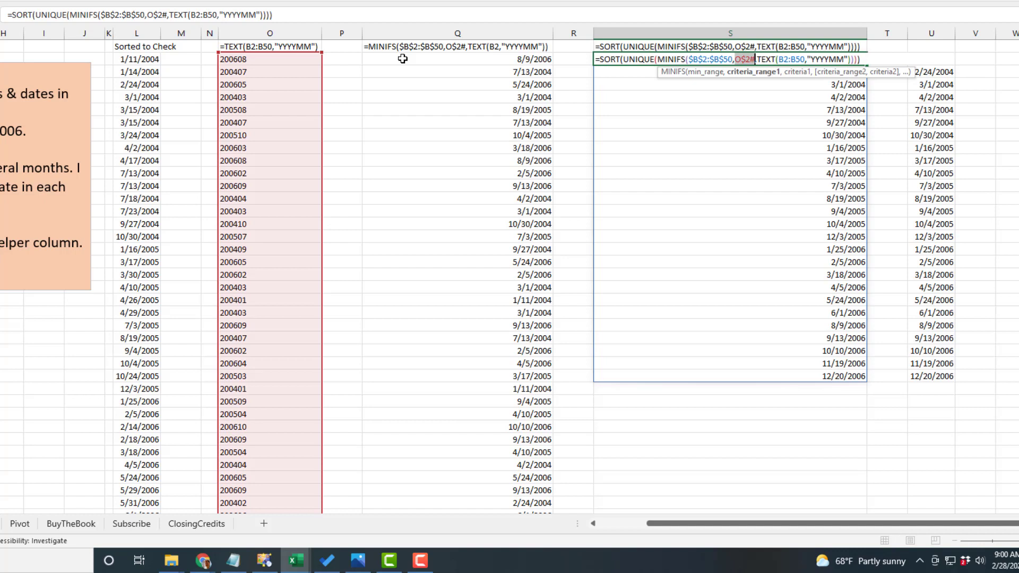
{"action": "key", "text": "ctrl+v"}
{"action": "key", "text": "Return"}
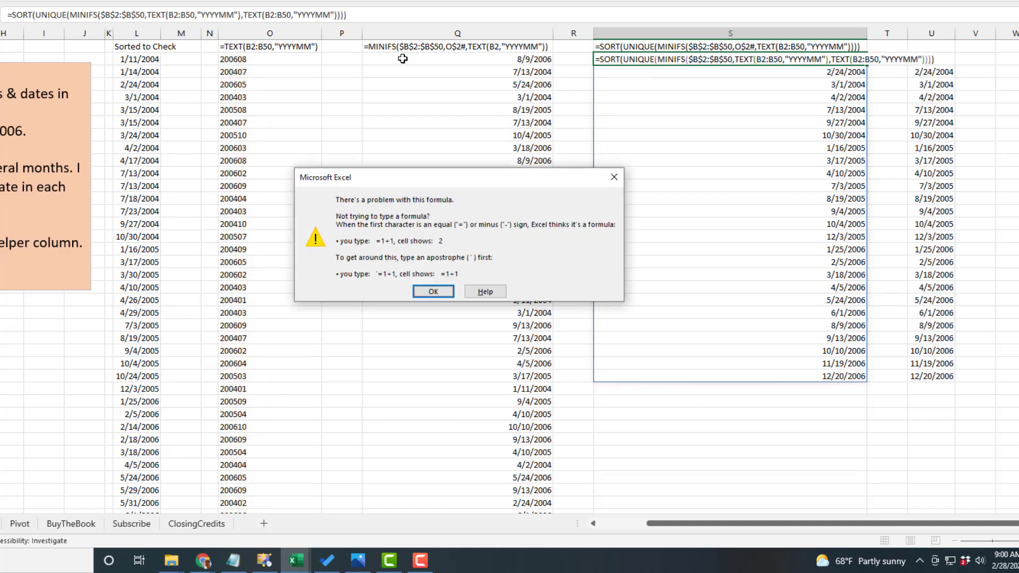
{"action": "key", "text": "Return"}
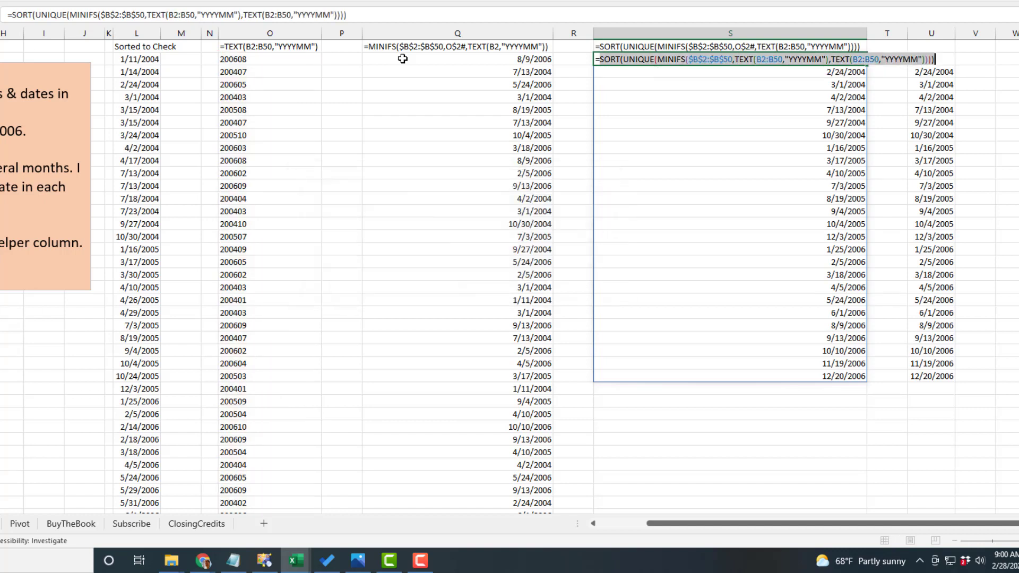
{"action": "key", "text": "Escape"}
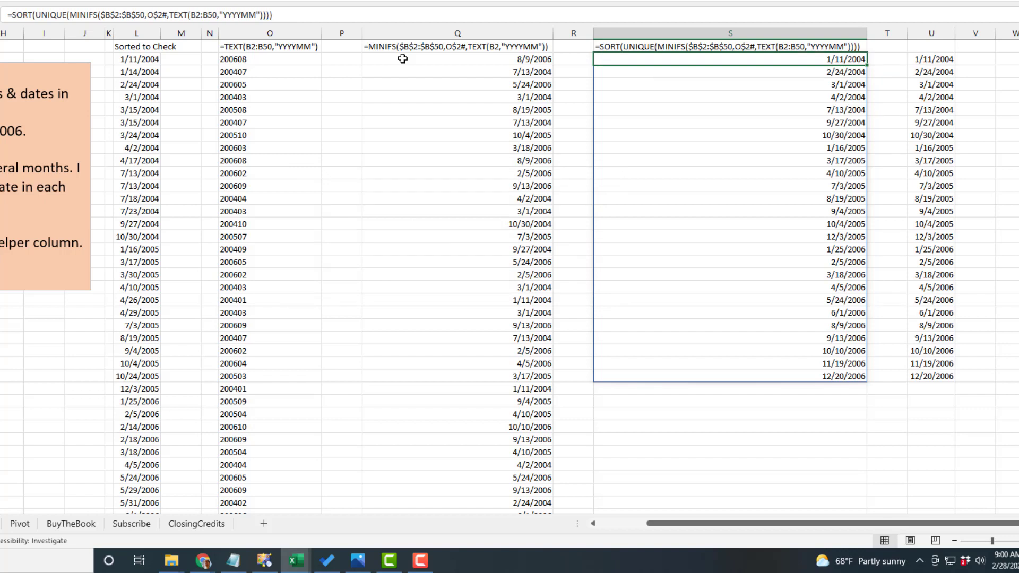